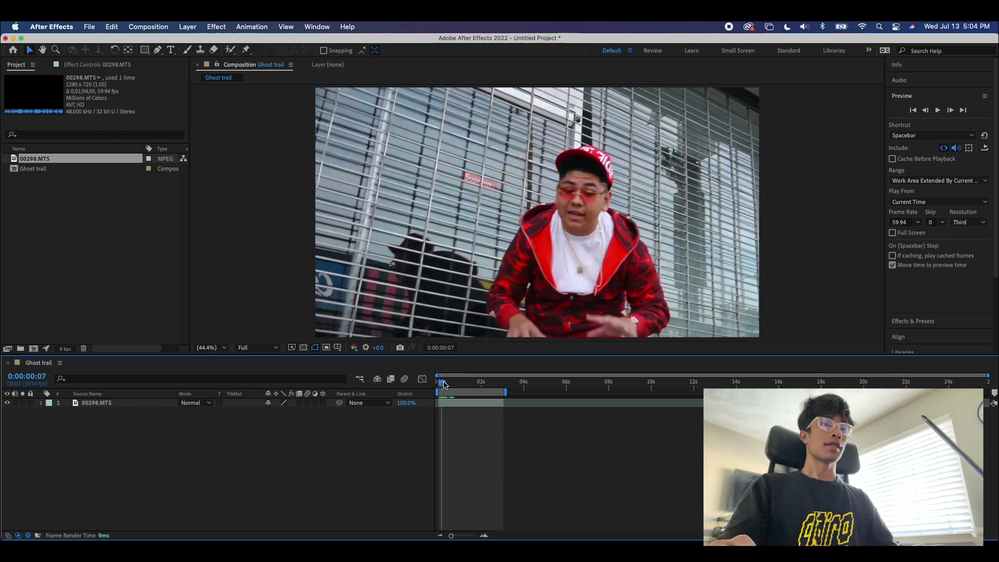
Step: Preview the 00298.MTS clip, then duplicate its layer with Cmd+D
{"action": "left_click", "coordinate": [443, 384]}
{"action": "left_click_drag", "start_coordinate": [443, 385], "coordinate": [509, 398]}
{"action": "key", "text": "equal"}
{"action": "key", "text": "equal"}
{"action": "key", "text": "equal"}
{"action": "key", "text": "space"}
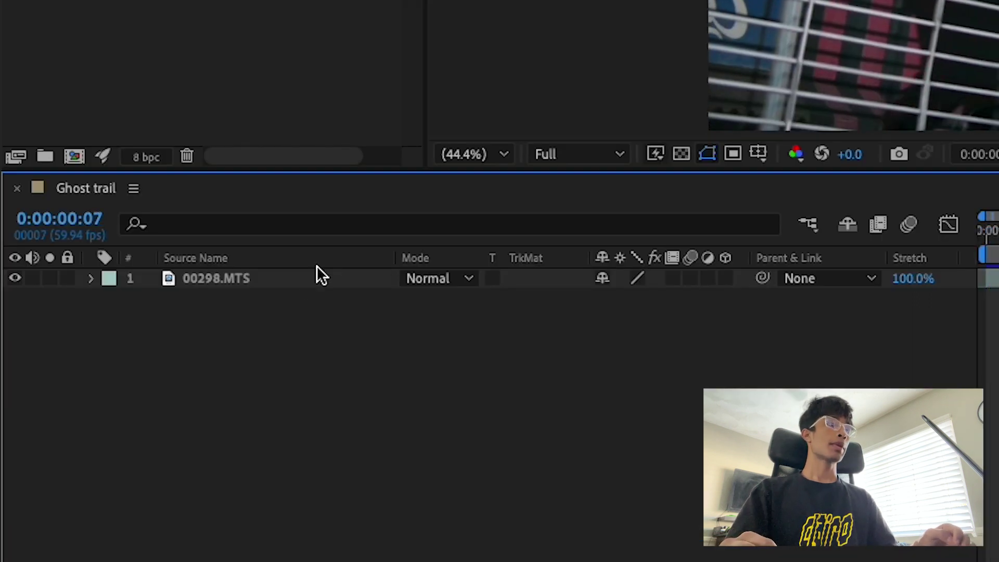
{"action": "left_click", "coordinate": [302, 281]}
{"action": "key", "text": "super+d"}
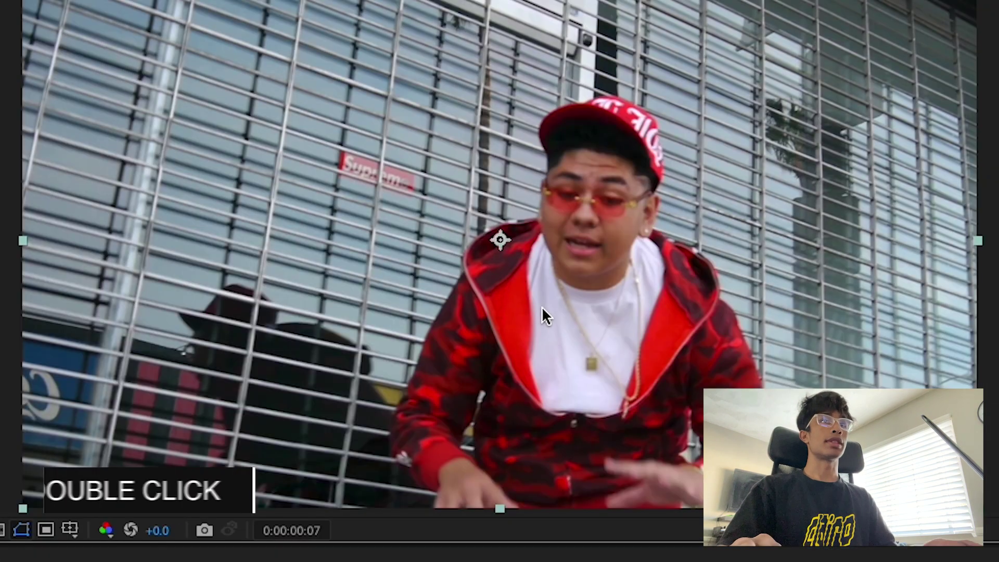
Step: Roto Brush the red-hoodie man from cap to chest in the top layer, propagate, then freeze
{"action": "double_click", "coordinate": [541, 308]}
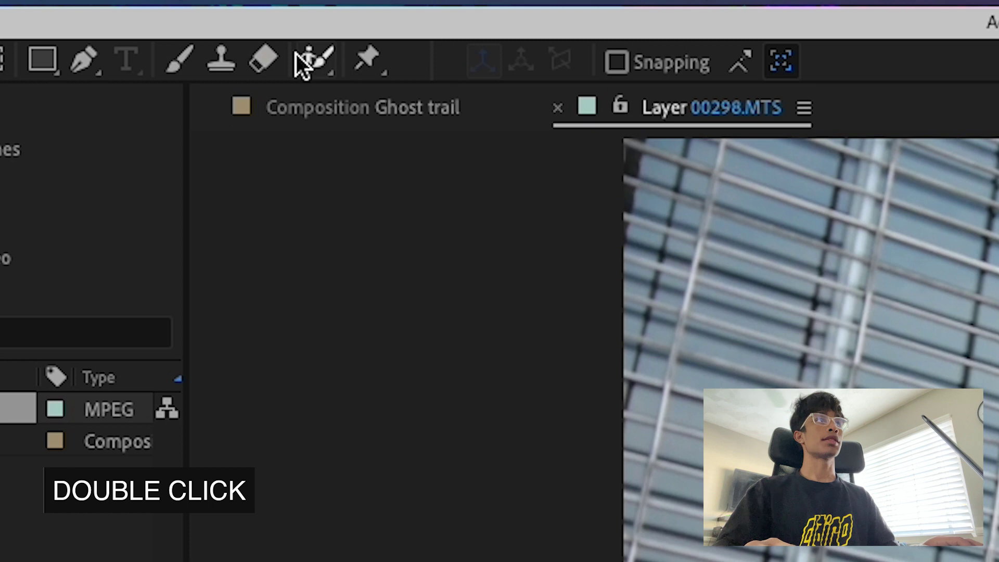
{"action": "left_click", "coordinate": [295, 53]}
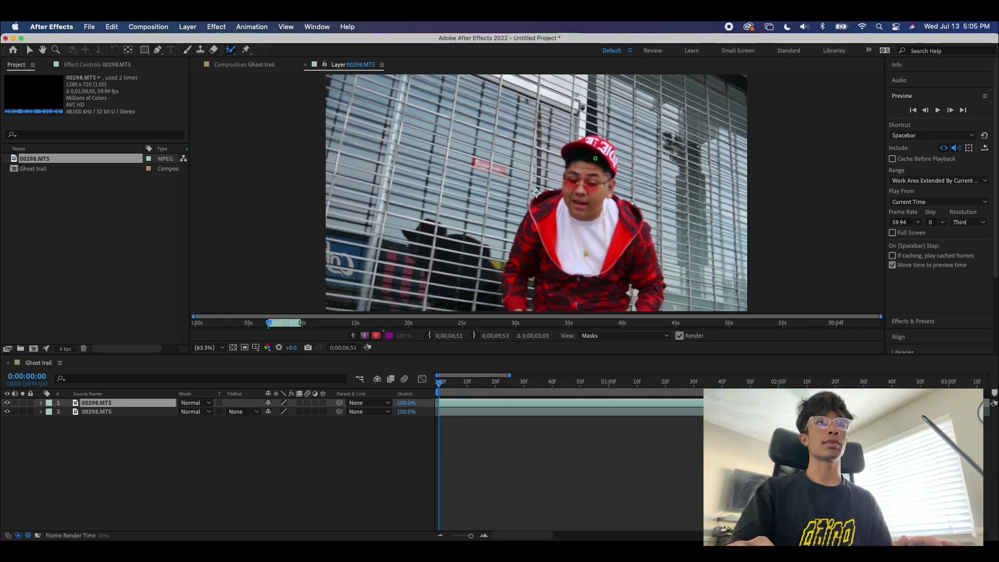
{"action": "left_click_drag", "start_coordinate": [595, 159], "coordinate": [567, 247]}
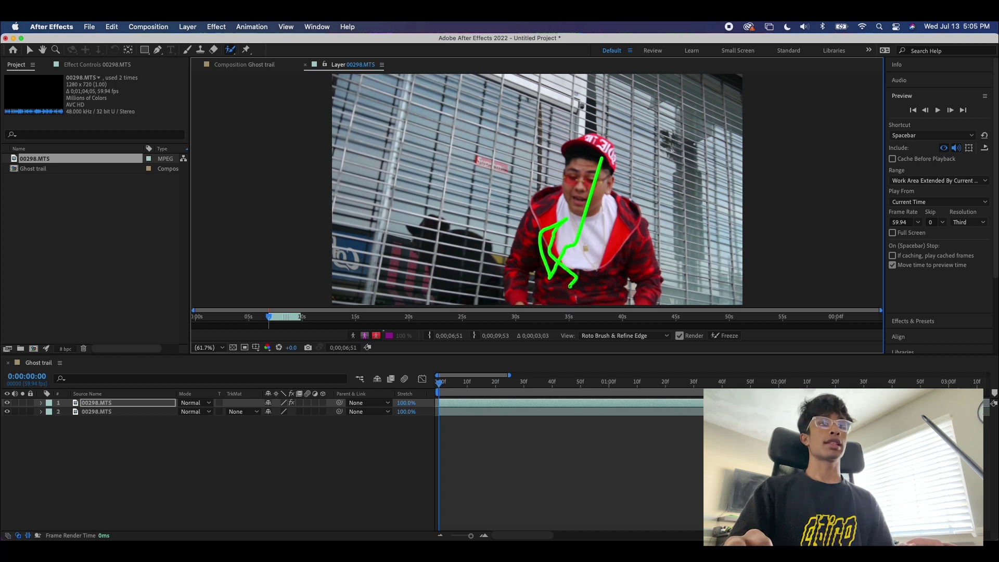
{"action": "left_click_drag", "start_coordinate": [570, 285], "coordinate": [571, 285]}
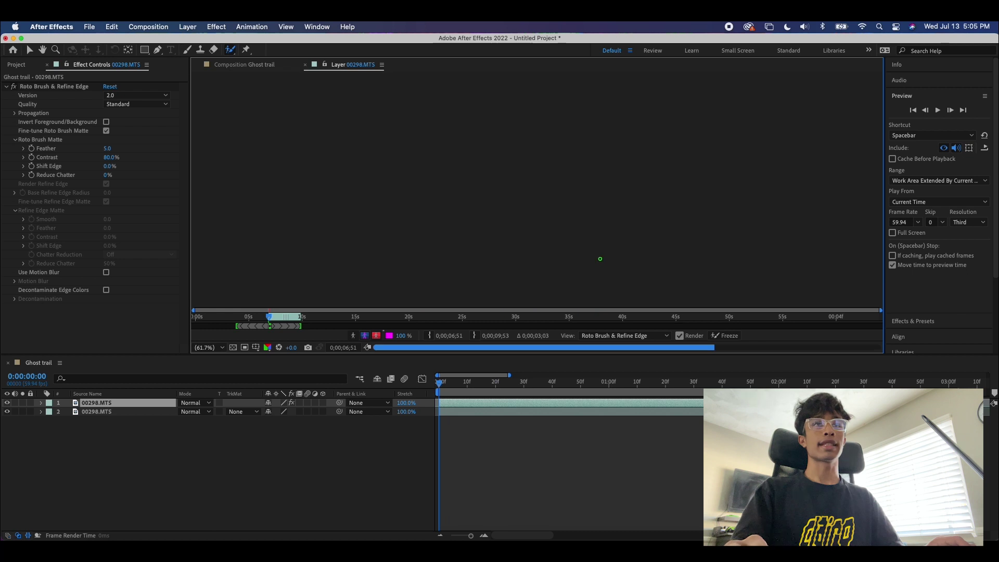
{"action": "left_click_drag", "start_coordinate": [646, 270], "coordinate": [625, 260]}
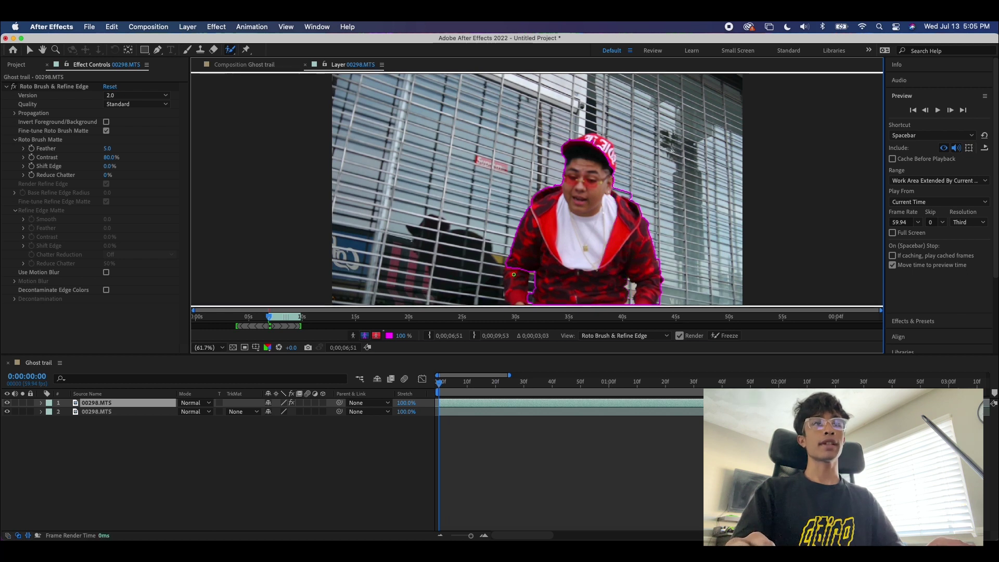
{"action": "mouse_move", "coordinate": [481, 384]}
{"action": "left_mouse_down"}
{"action": "mouse_move", "coordinate": [884, 392]}
{"action": "mouse_move", "coordinate": [998, 405]}
{"action": "left_mouse_up"}
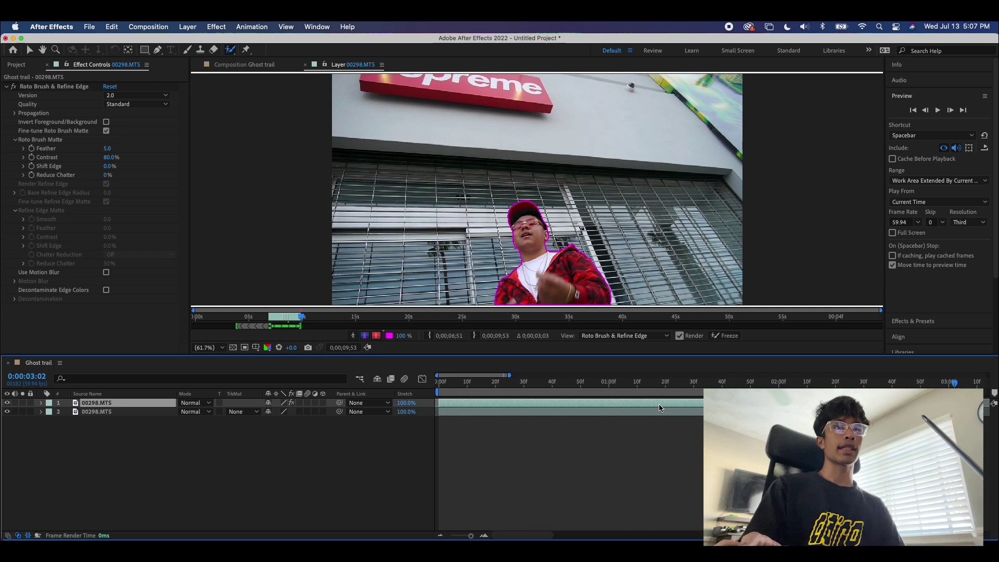
{"action": "left_click", "coordinate": [726, 335]}
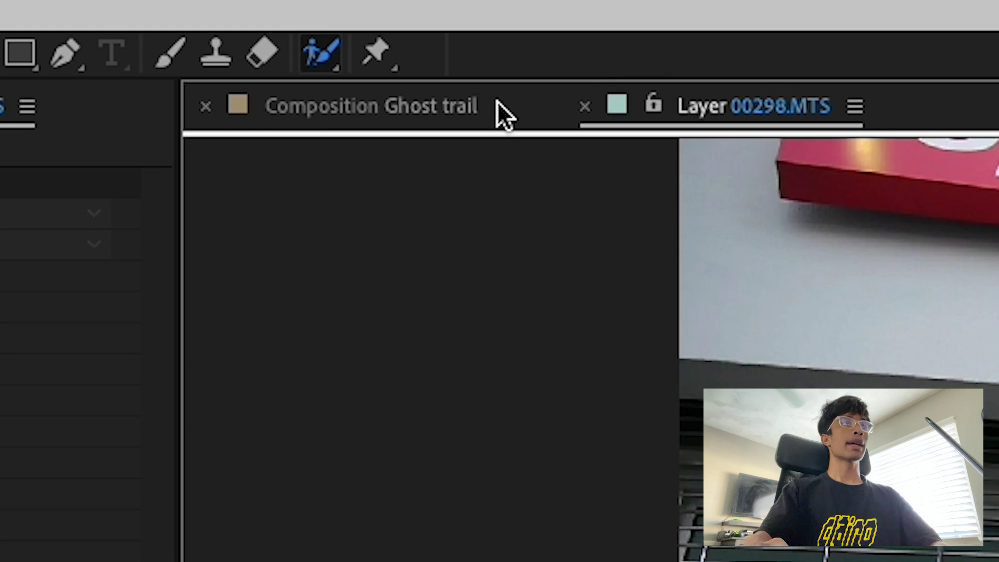
Step: With the background hidden, set Matte Feather 8.8 and Shift Edge -10%, then unhide layer 2
{"action": "left_click", "coordinate": [281, 66]}
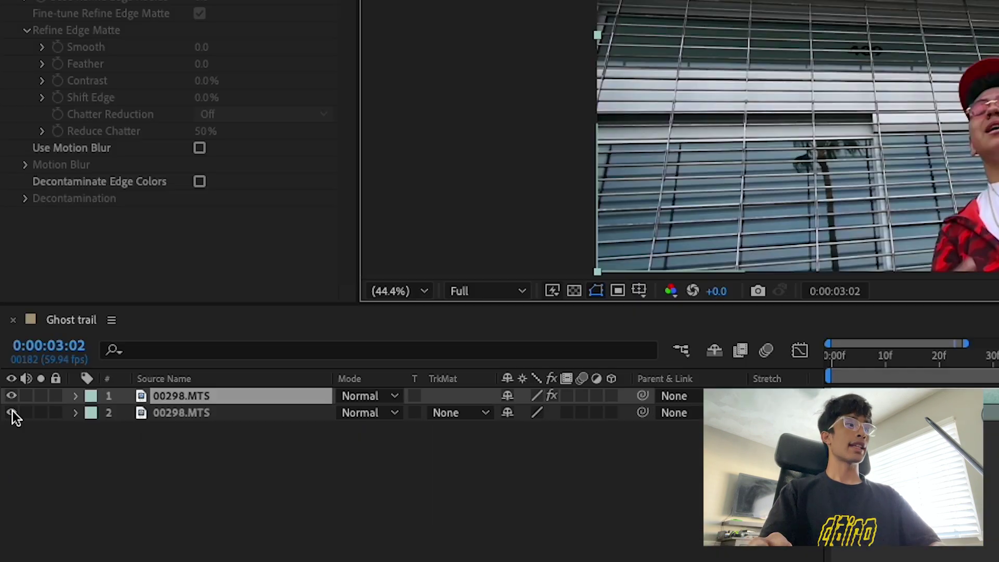
{"action": "left_click", "coordinate": [10, 413]}
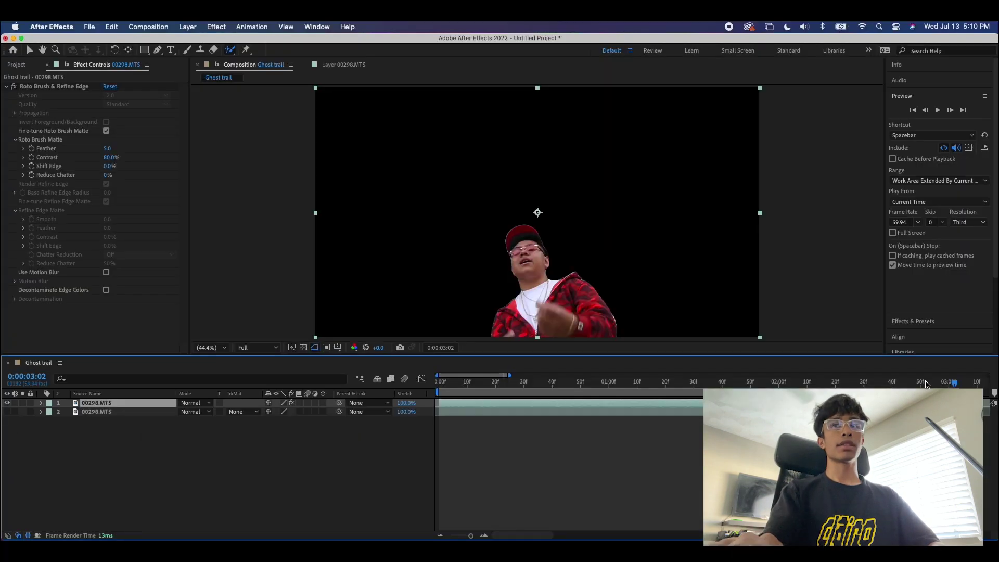
{"action": "left_click", "coordinate": [998, 362]}
{"action": "left_click", "coordinate": [602, 396]}
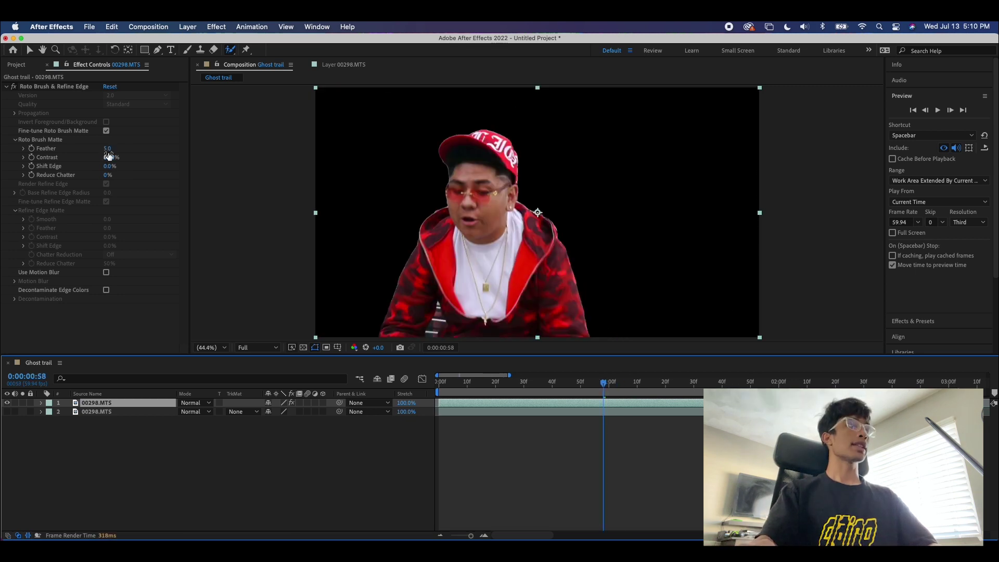
{"action": "left_click_drag", "start_coordinate": [108, 151], "coordinate": [116, 152]}
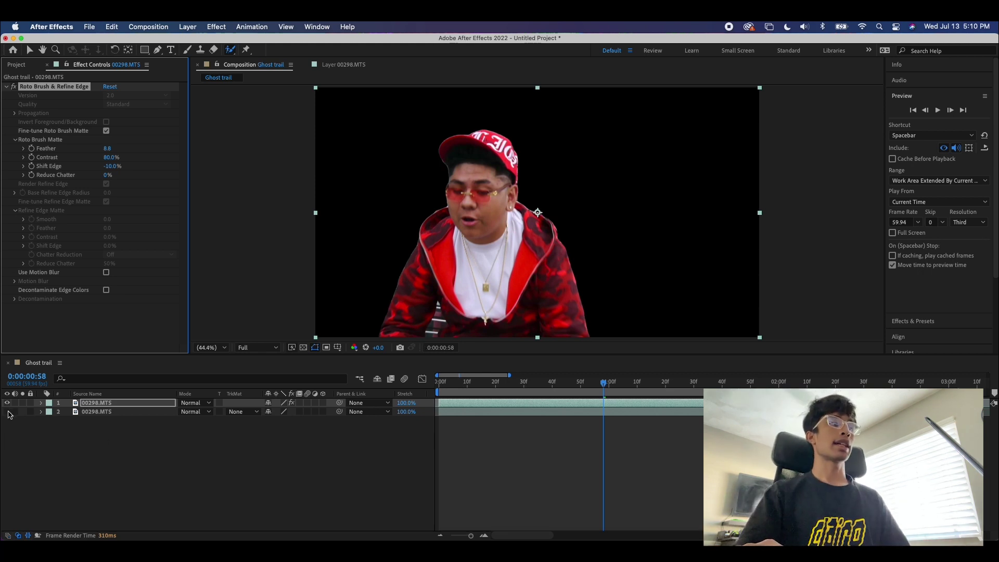
{"action": "left_click", "coordinate": [7, 411]}
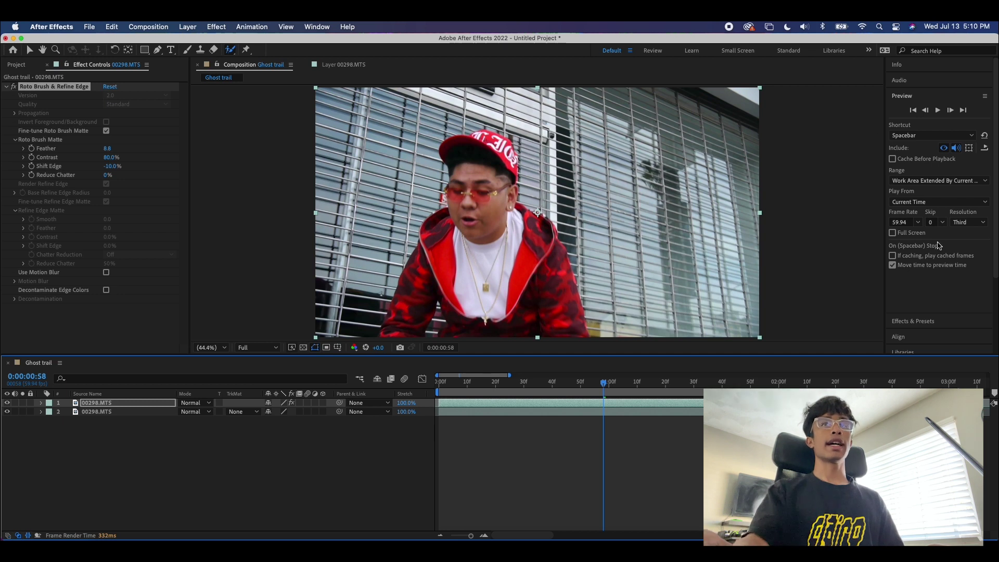
Step: Apply the Echo effect from Effects & Presets to the top cut-out layer
{"action": "left_click", "coordinate": [901, 97]}
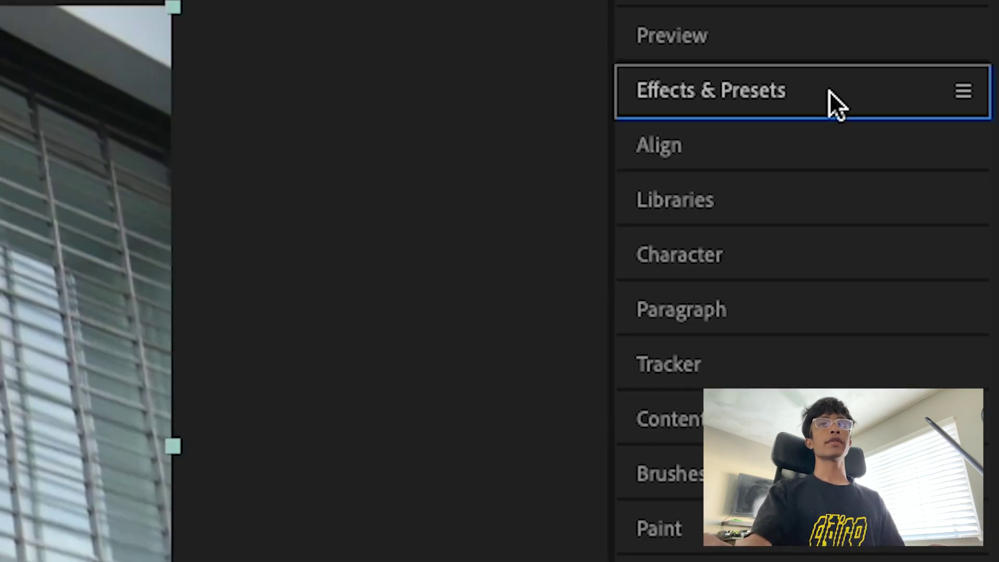
{"action": "left_click", "coordinate": [818, 93]}
{"action": "left_click", "coordinate": [809, 135]}
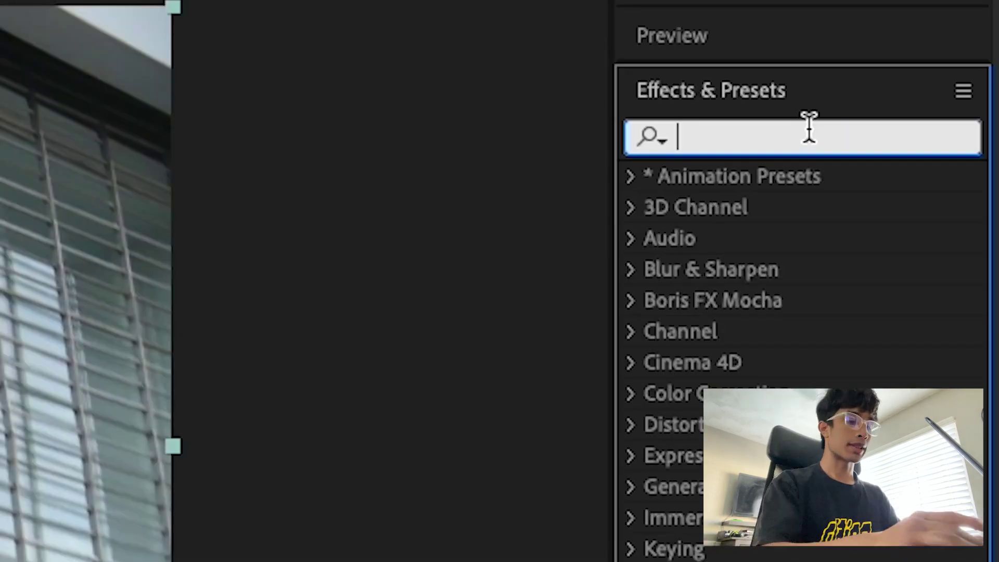
{"action": "type", "text": "echo"}
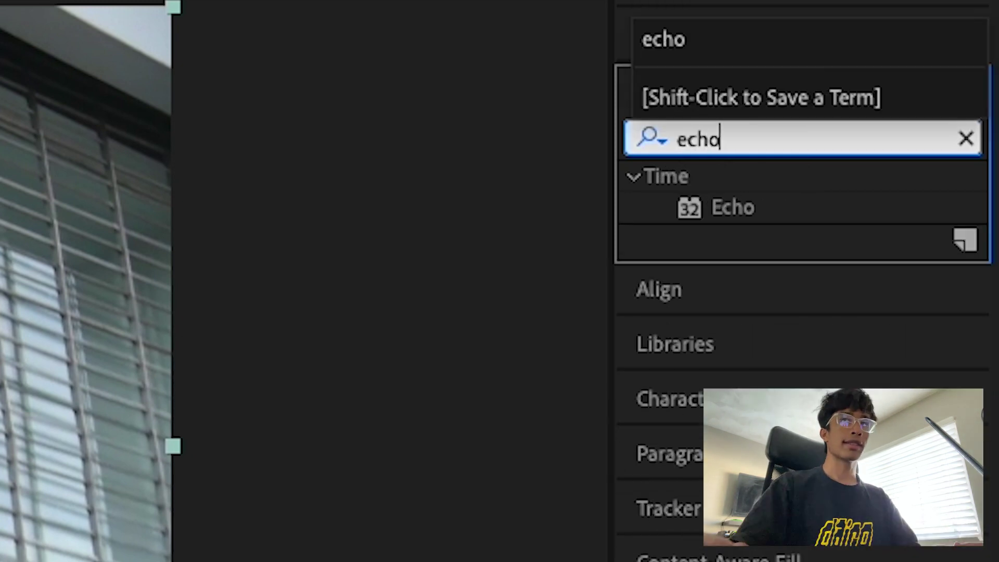
{"action": "left_click", "coordinate": [822, 211]}
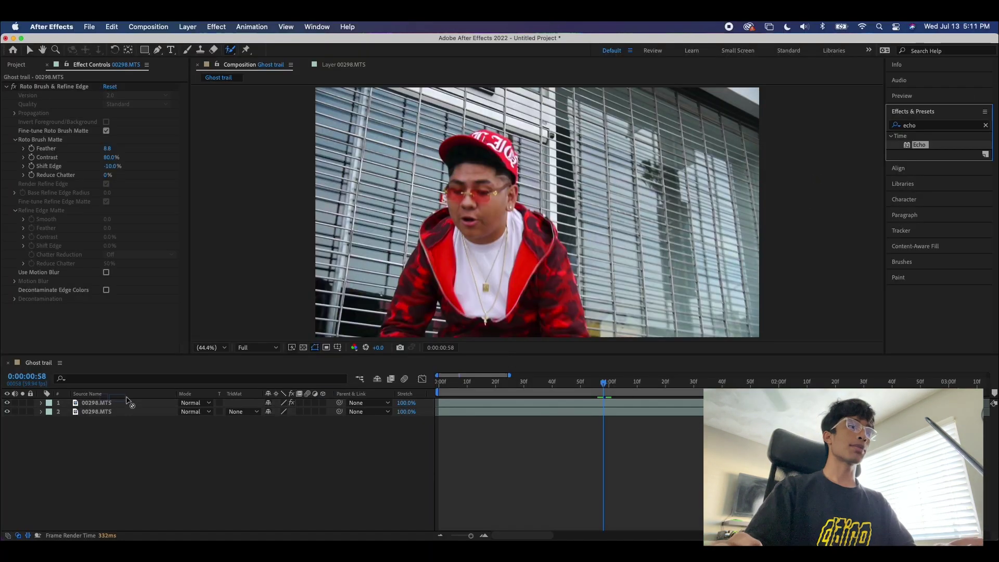
{"action": "left_click_drag", "start_coordinate": [127, 404], "coordinate": [126, 407]}
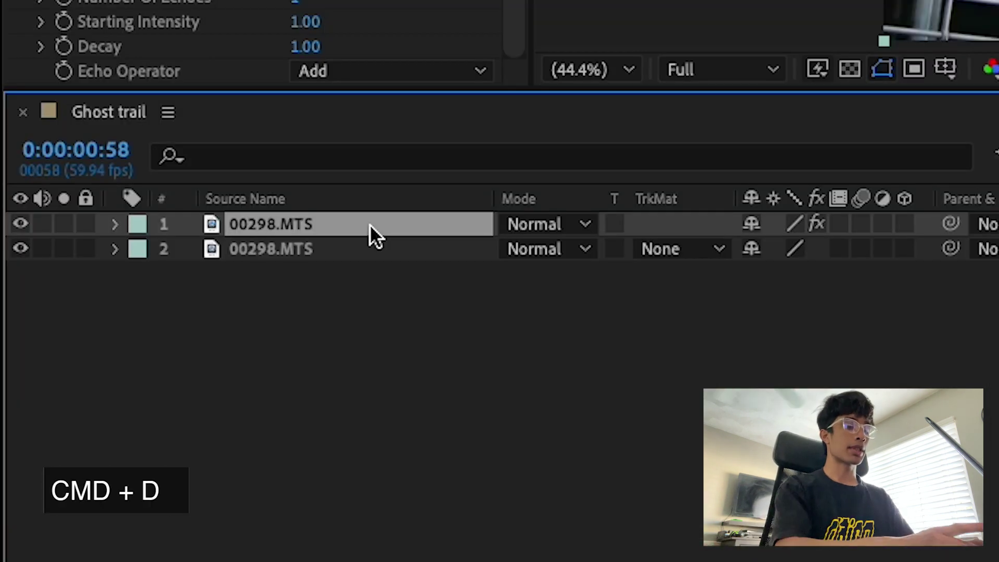
Step: Duplicate the echoed layer and delete Echo from the new top copy
{"action": "key", "text": "super+d"}
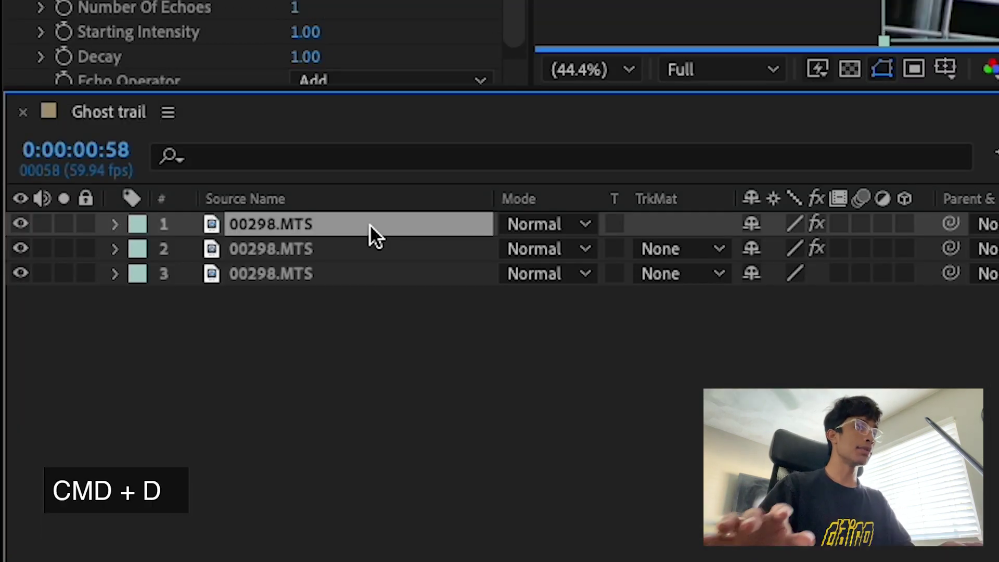
{"action": "left_click", "coordinate": [112, 169]}
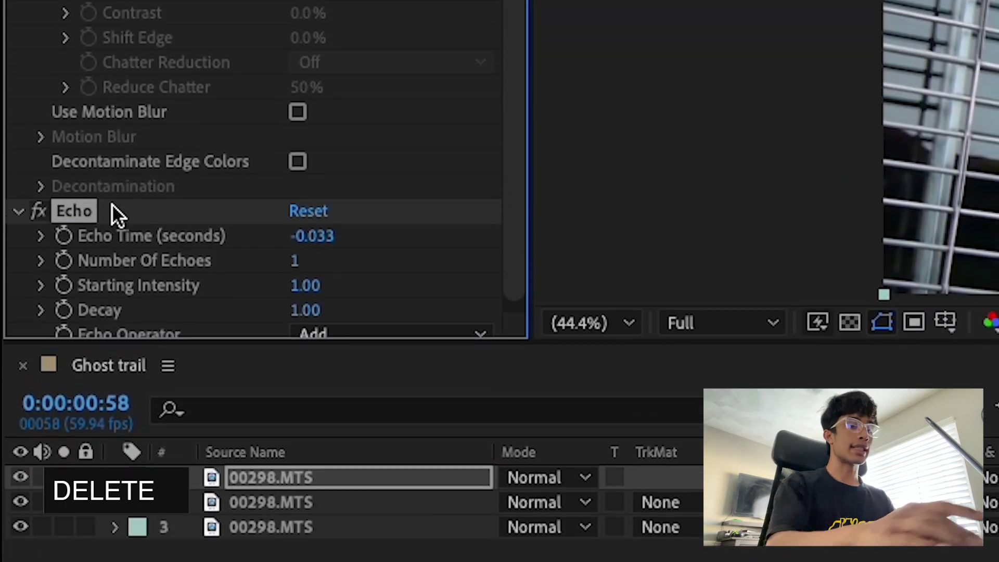
{"action": "key", "text": "Delete"}
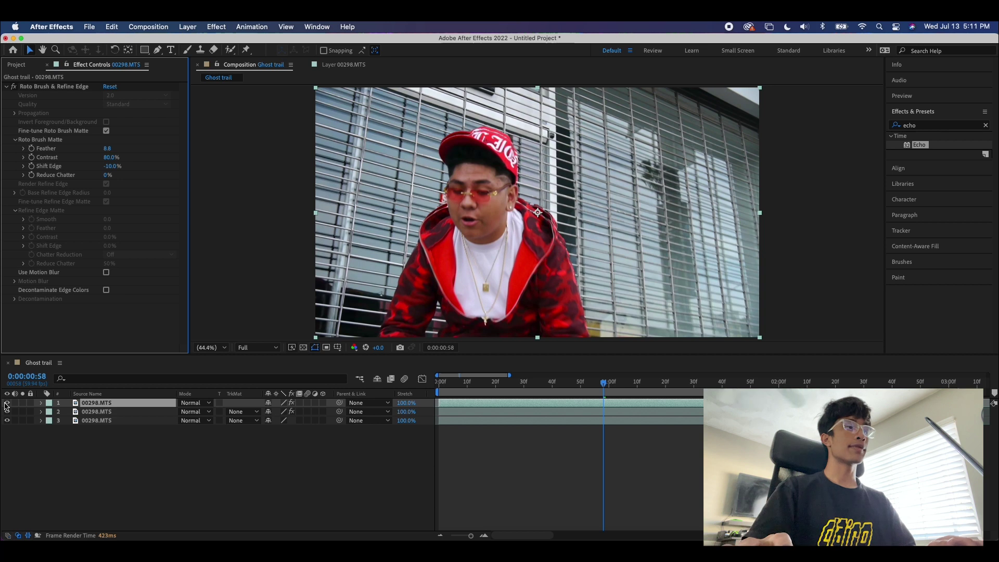
Step: Hide the clean top layer and set the middle copy's Number of Echoes to 10
{"action": "left_click", "coordinate": [7, 404]}
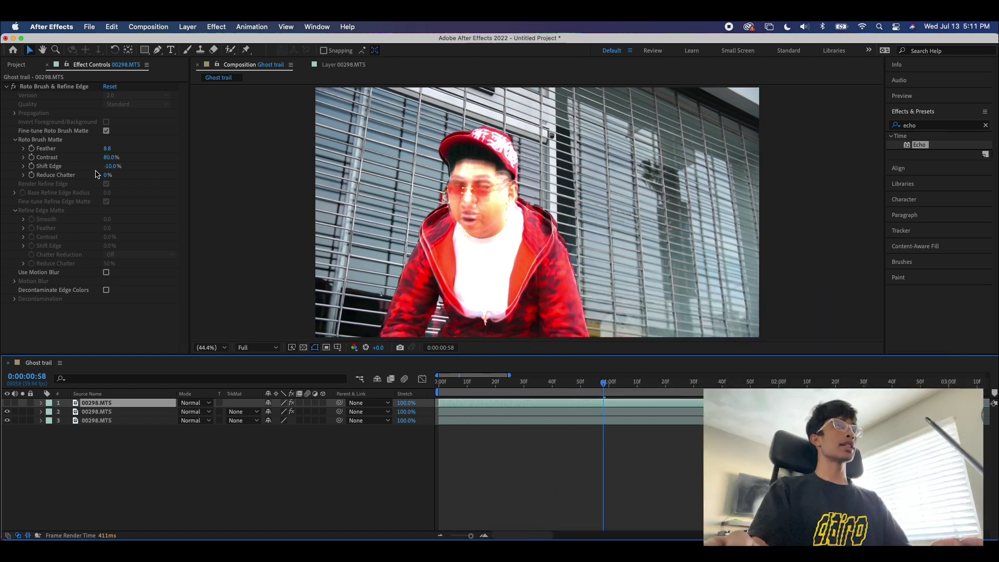
{"action": "left_click", "coordinate": [99, 421]}
{"action": "left_click", "coordinate": [99, 411]}
{"action": "scroll", "coordinate": [69, 317], "scroll_direction": "down", "scroll_amount": 1}
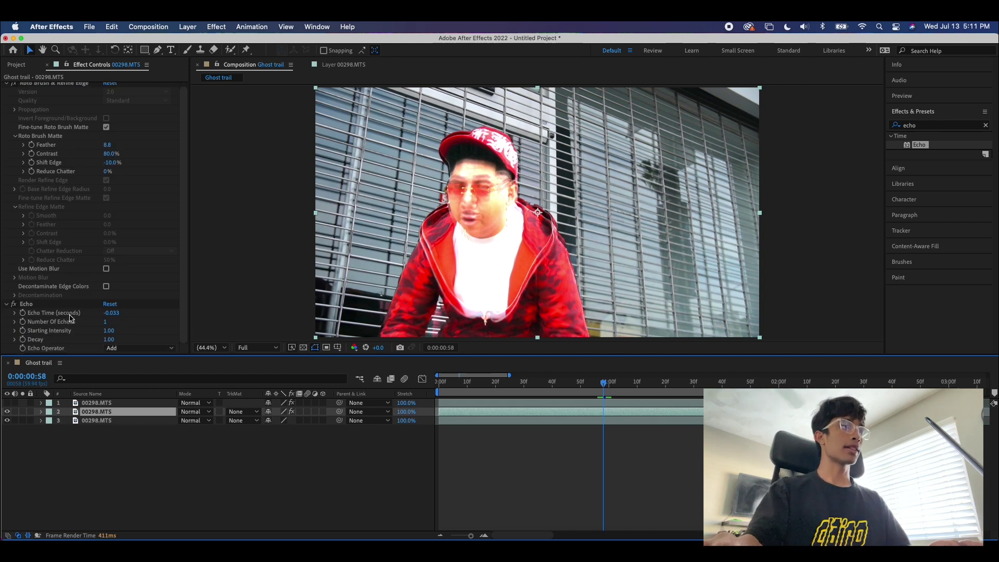
{"action": "left_click", "coordinate": [107, 323]}
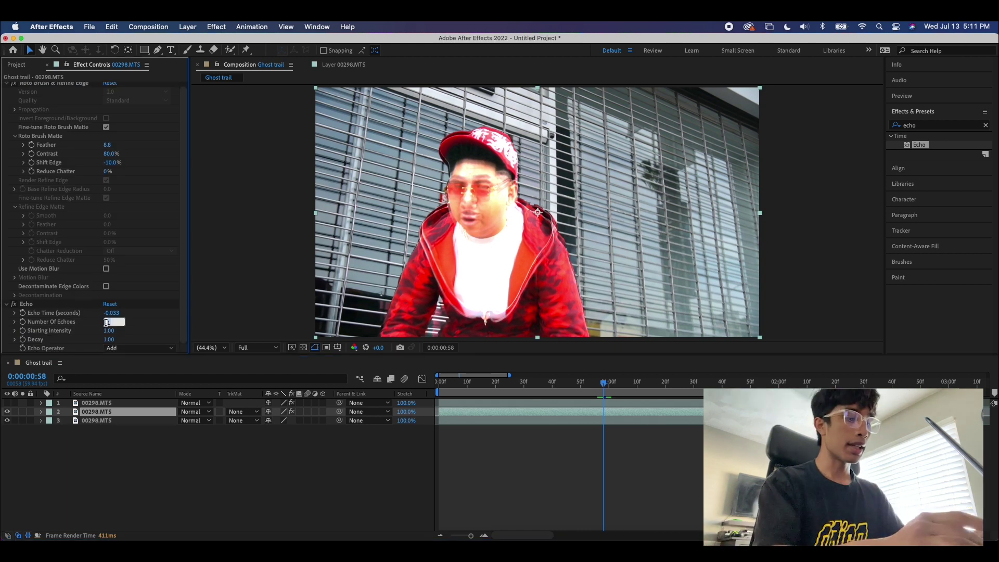
{"action": "type", "text": "10"}
{"action": "key", "text": "Return"}
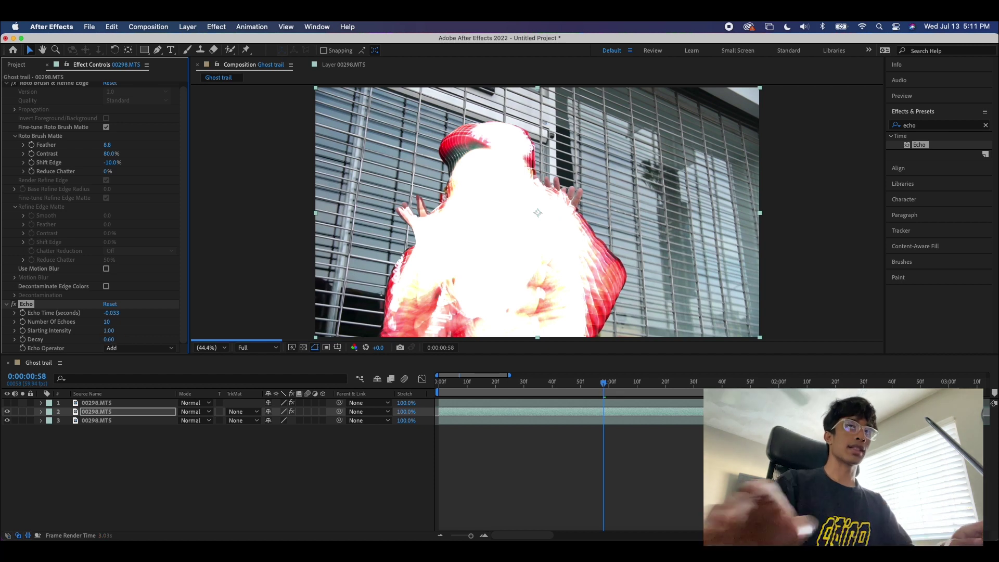
Step: Set Echo Operator to Screen and Decay to 0.90, then show the clean top layer
{"action": "left_click", "coordinate": [113, 350]}
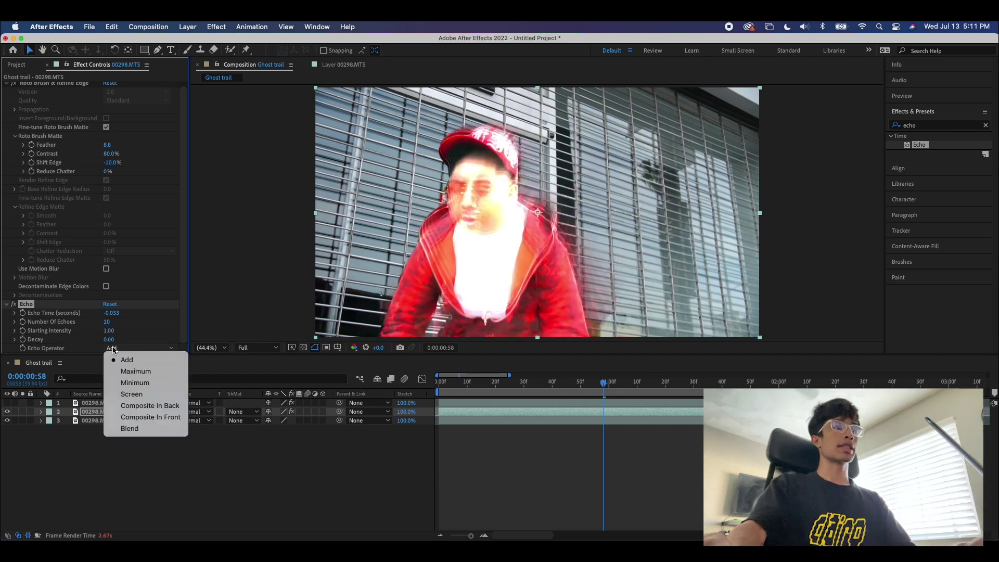
{"action": "left_click", "coordinate": [133, 394]}
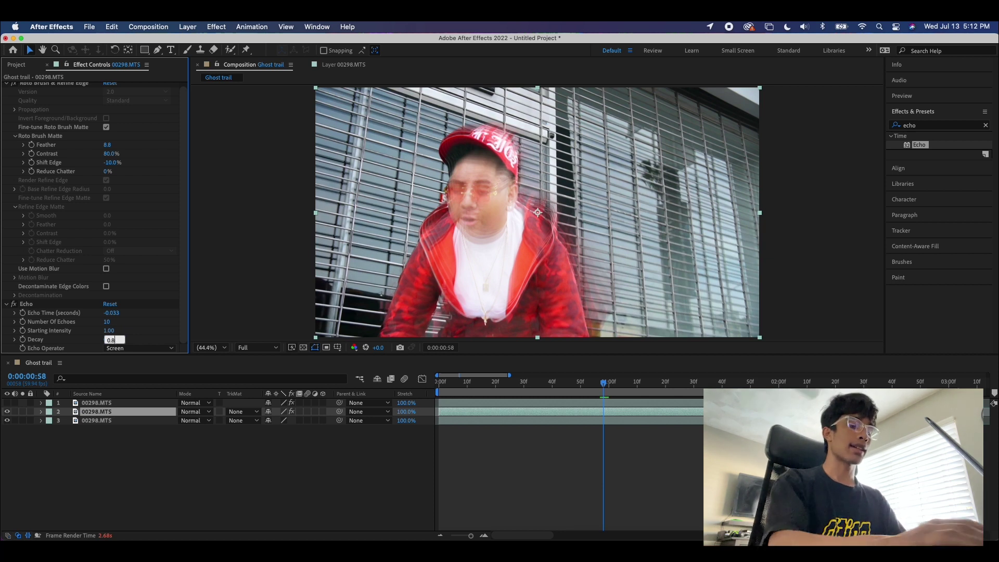
{"action": "key", "text": "Return"}
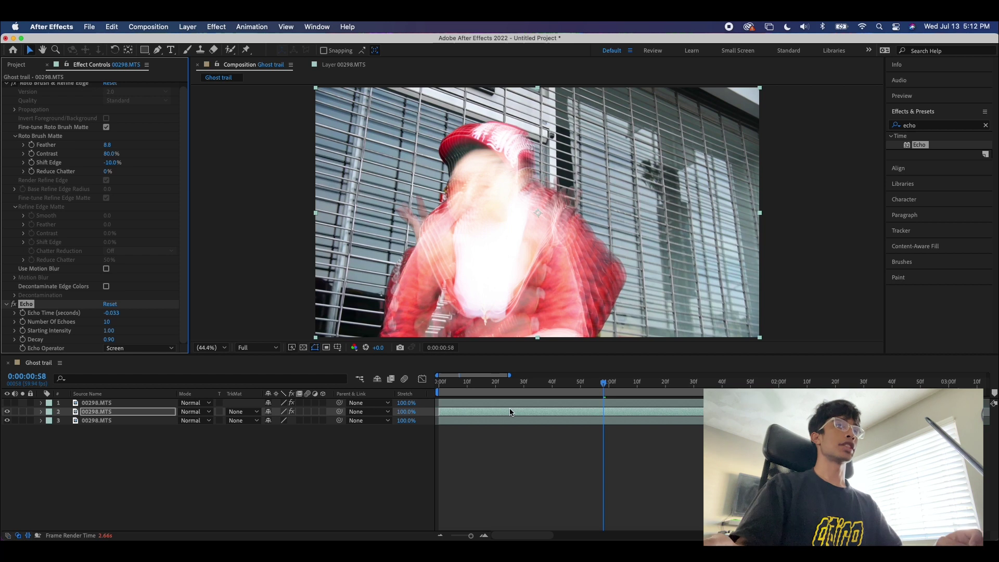
{"action": "left_click", "coordinate": [7, 402]}
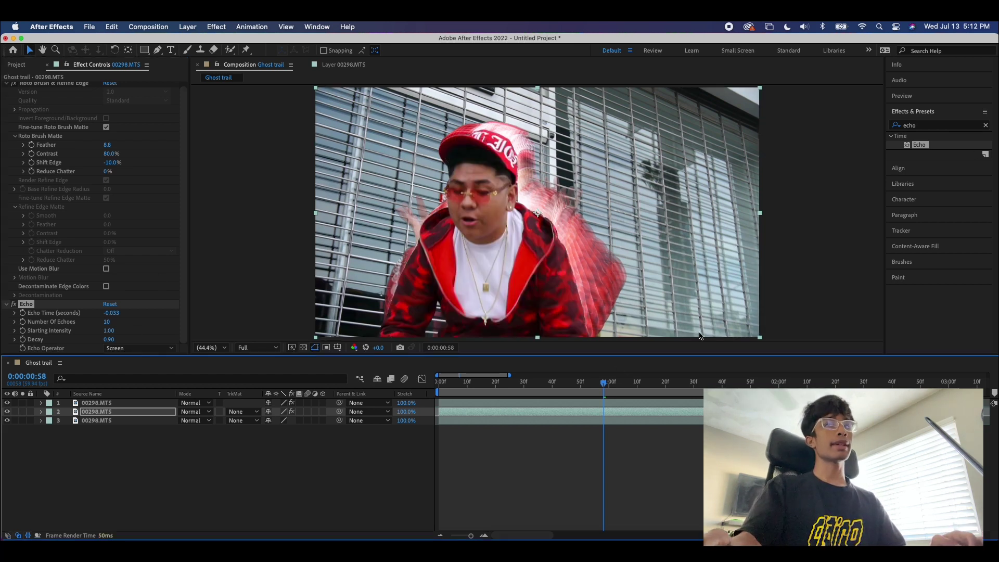
Step: Search 'glow' and apply Stylize > Glow to the echo layer
{"action": "left_click", "coordinate": [935, 126]}
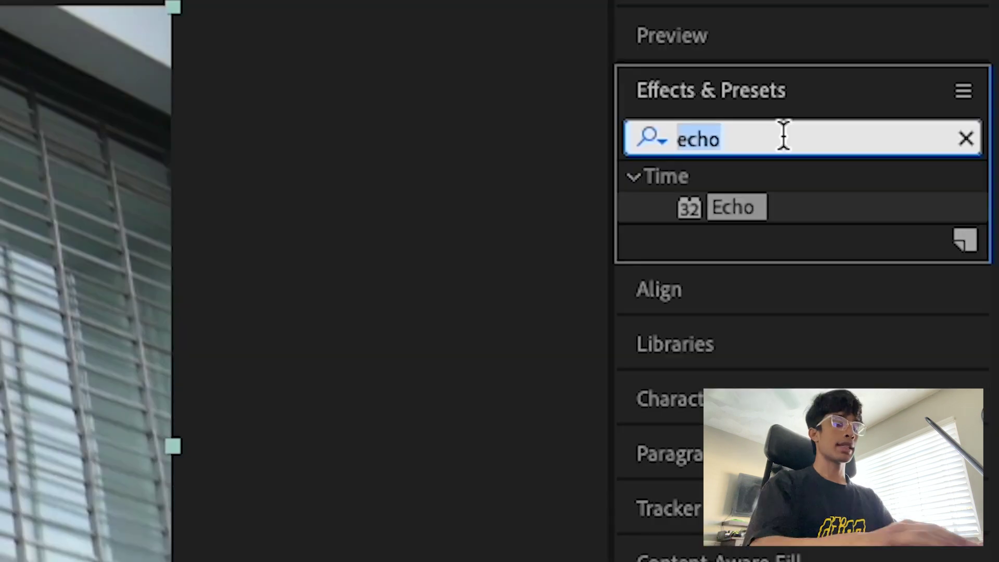
{"action": "type", "text": "gow"}
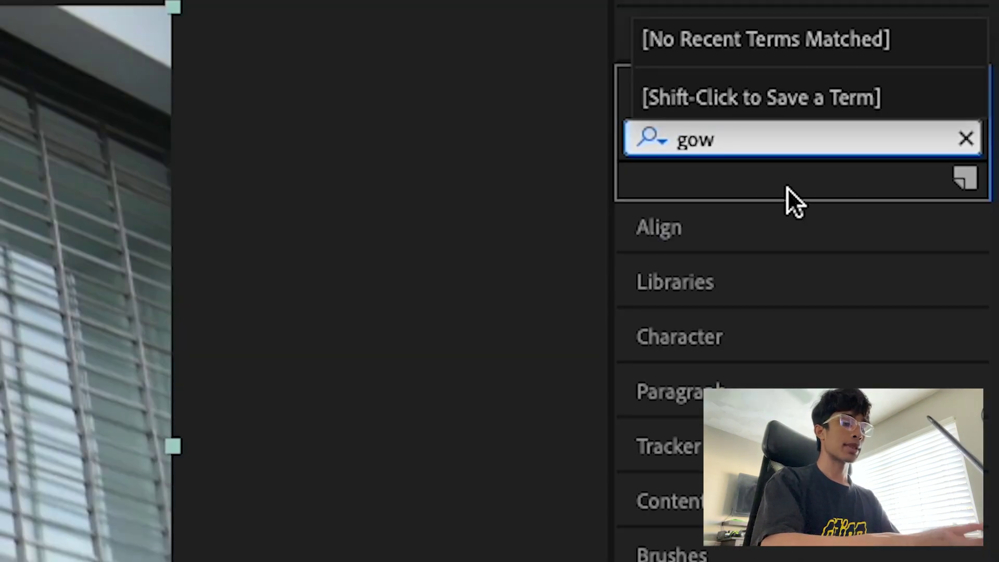
{"action": "key", "text": "BackSpace"}
{"action": "key", "text": "BackSpace"}
{"action": "type", "text": "low"}
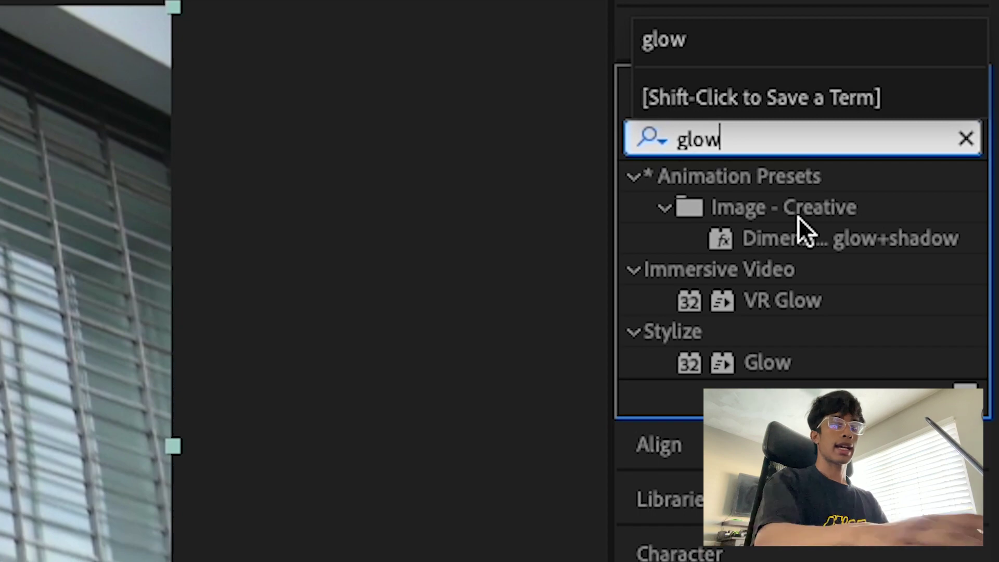
{"action": "left_click_drag", "start_coordinate": [768, 364], "coordinate": [0, 561]}
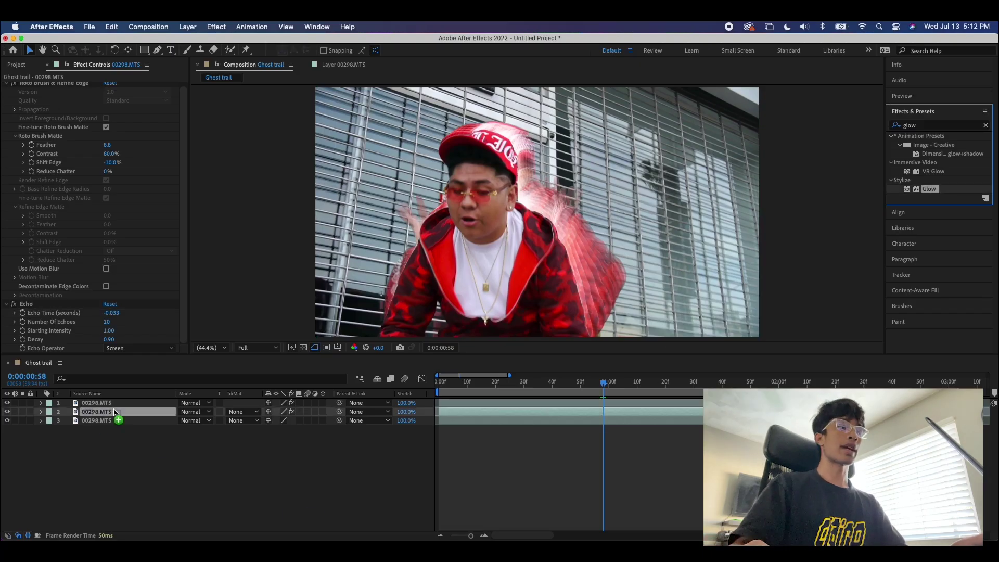
{"action": "left_click_drag", "start_coordinate": [115, 412], "coordinate": [114, 412]}
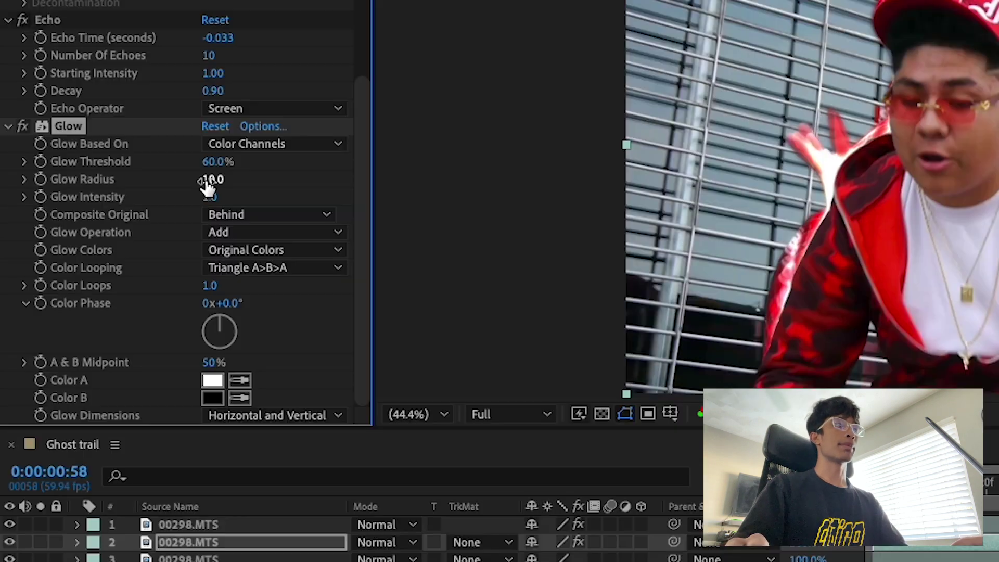
Step: Set Glow Radius to 71 and Glow Intensity to 0.7
{"action": "left_click_drag", "start_coordinate": [108, 230], "coordinate": [134, 228]}
{"action": "left_click_drag", "start_coordinate": [262, 177], "coordinate": [265, 176]}
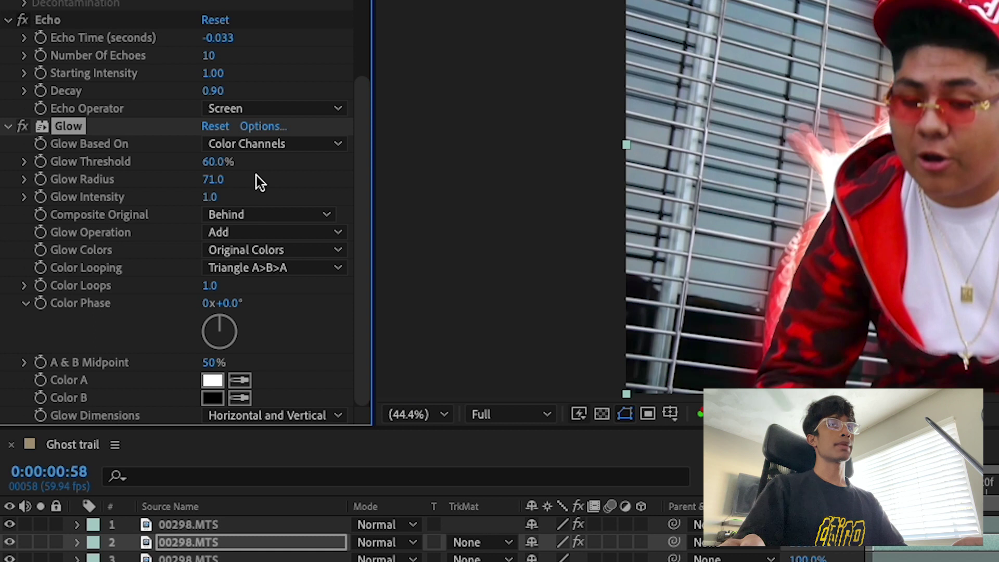
{"action": "left_click_drag", "start_coordinate": [214, 196], "coordinate": [187, 199]}
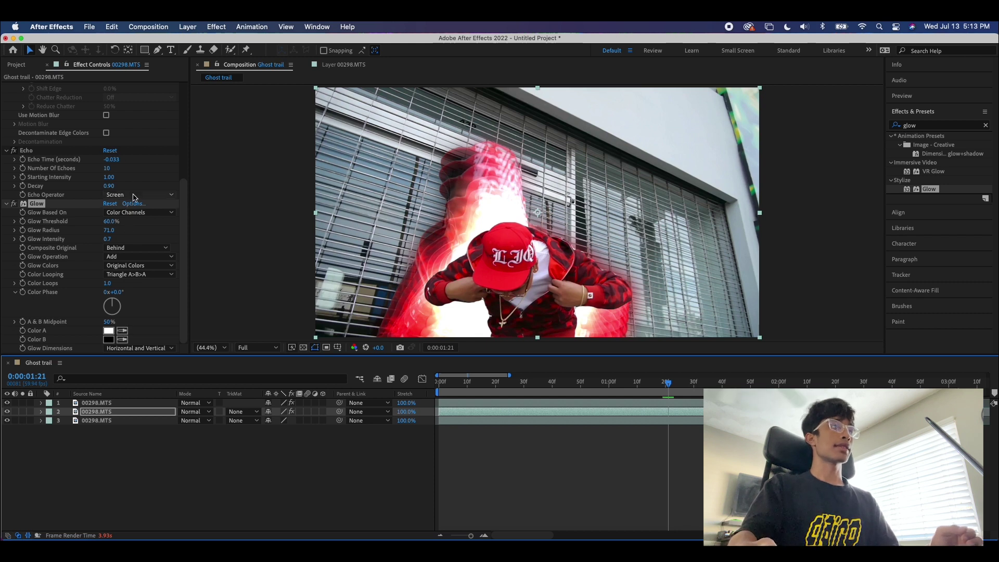
Step: Switch Echo Operator to Maximum and lower layer 2's Transform Opacity to 75%
{"action": "left_click", "coordinate": [136, 195]}
{"action": "left_click", "coordinate": [149, 221]}
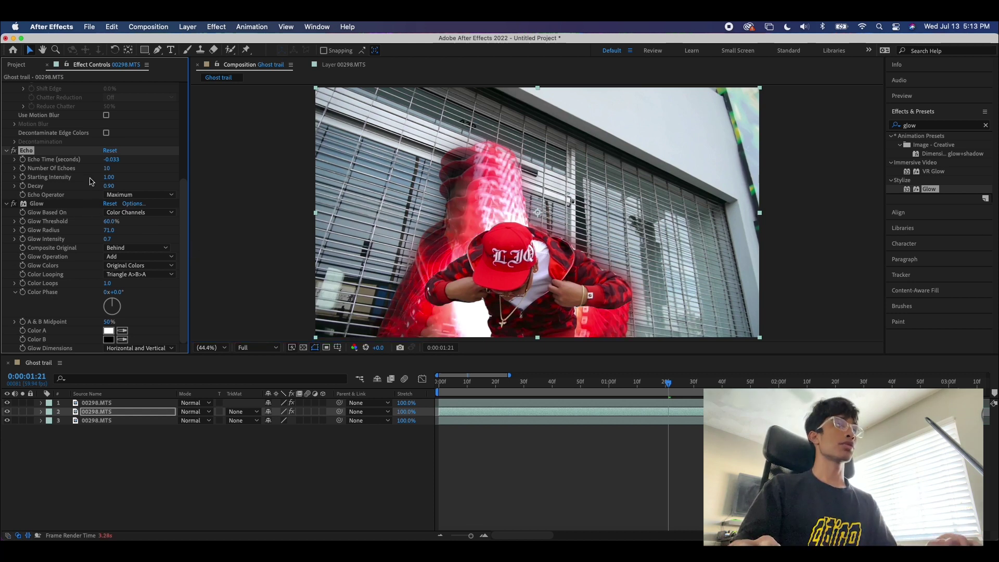
{"action": "left_click", "coordinate": [41, 412]}
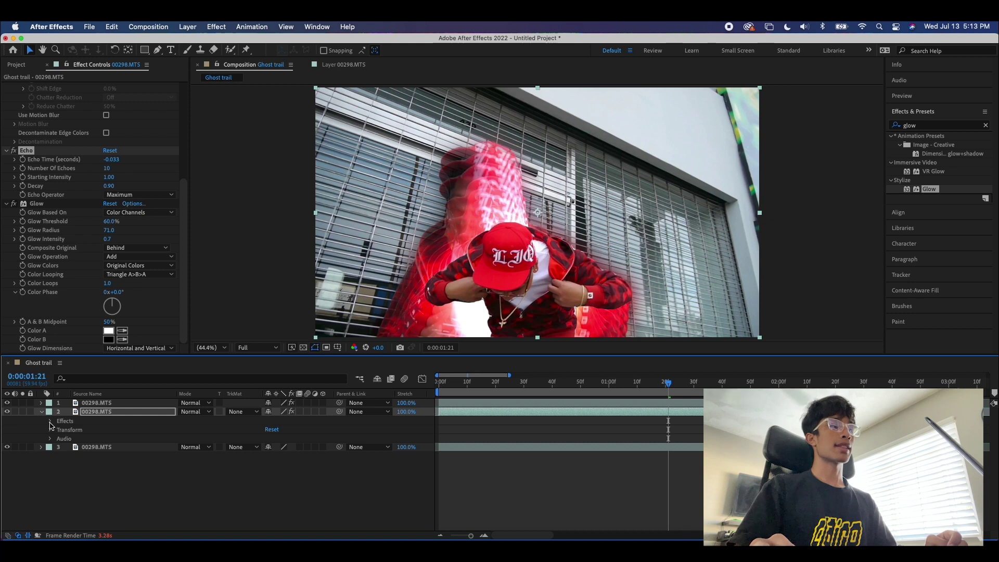
{"action": "left_click", "coordinate": [51, 430]}
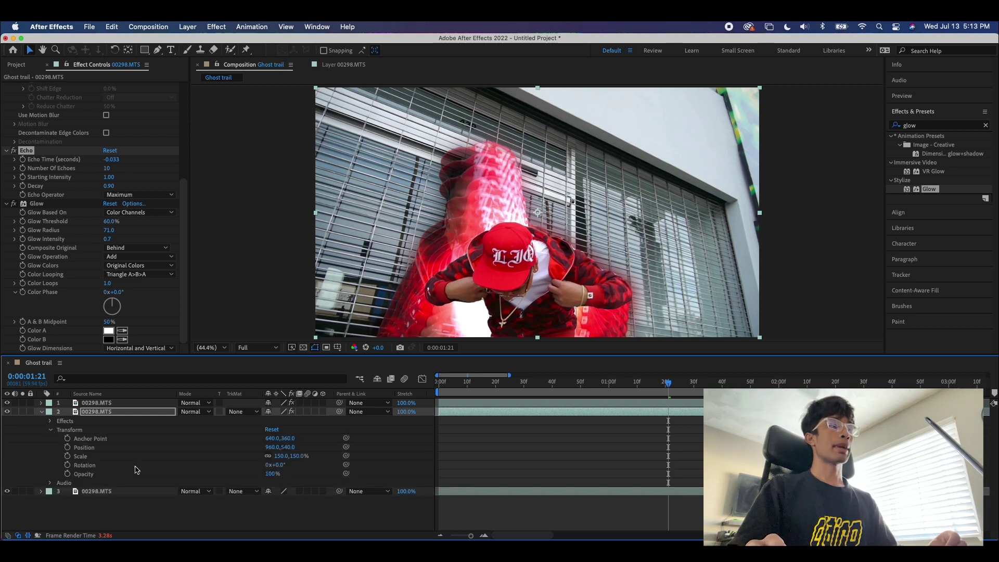
{"action": "left_click_drag", "start_coordinate": [262, 475], "coordinate": [268, 474]}
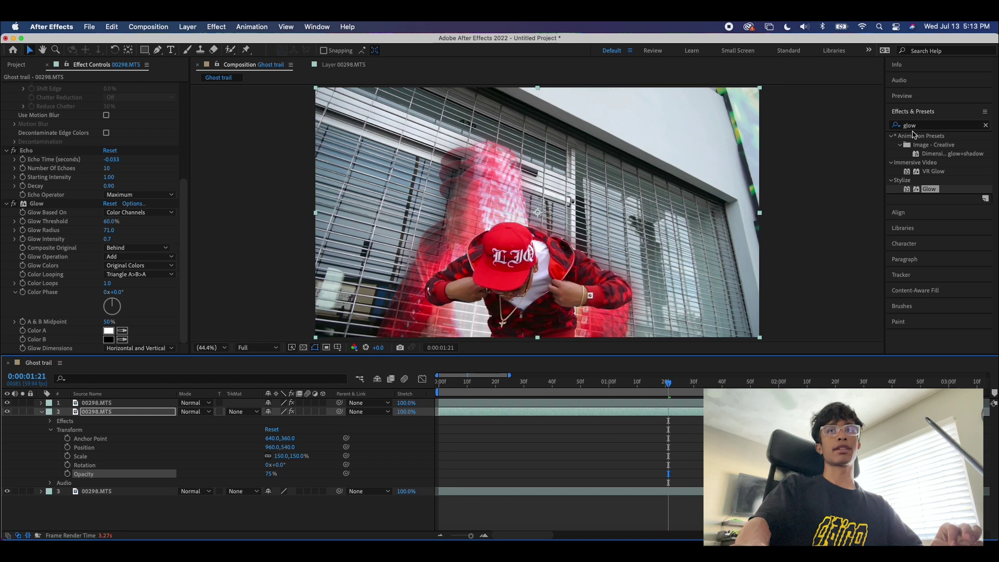
Step: Apply Hue/Saturation to the echo layer with Colorize enabled for a pale-pink tint
{"action": "left_click", "coordinate": [896, 125]}
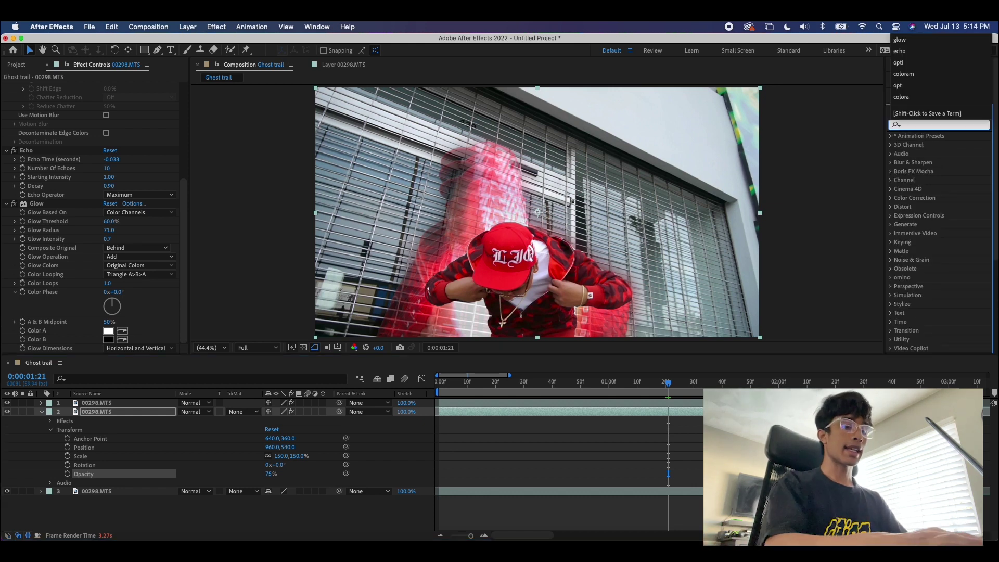
{"action": "type", "text": "satur"}
{"action": "left_click", "coordinate": [941, 180]}
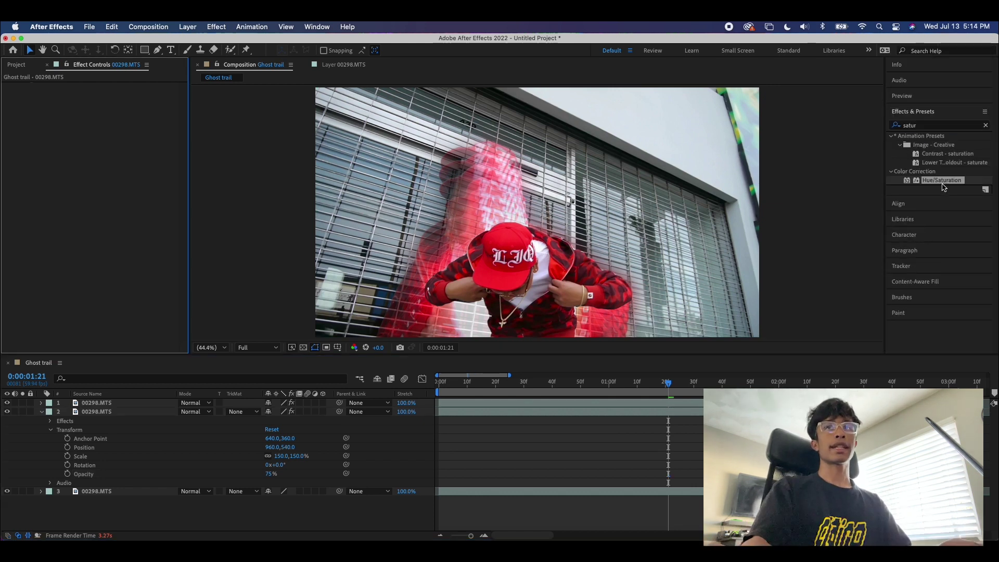
{"action": "left_click_drag", "start_coordinate": [944, 185], "coordinate": [110, 414]}
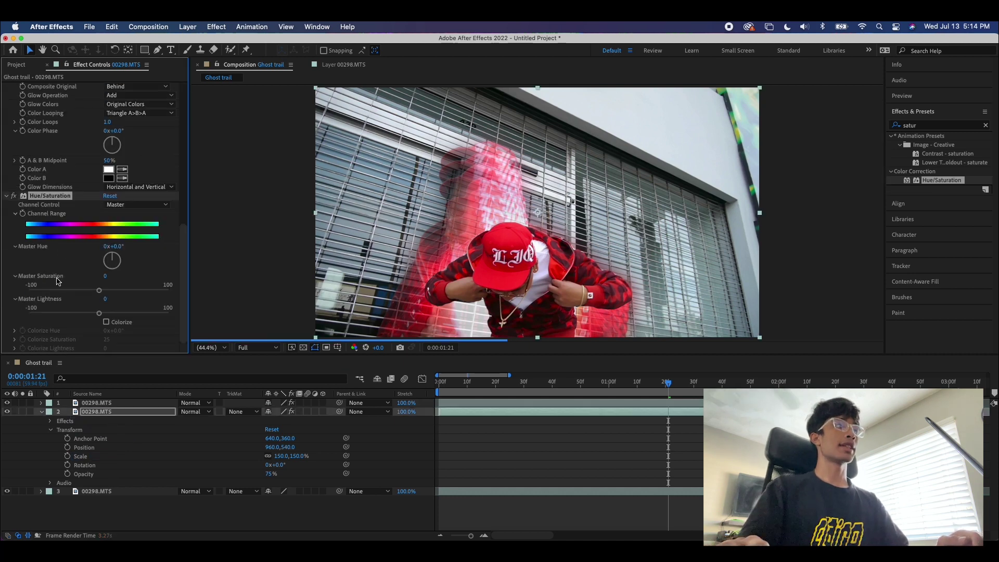
{"action": "left_click_drag", "start_coordinate": [99, 290], "coordinate": [8, 292]}
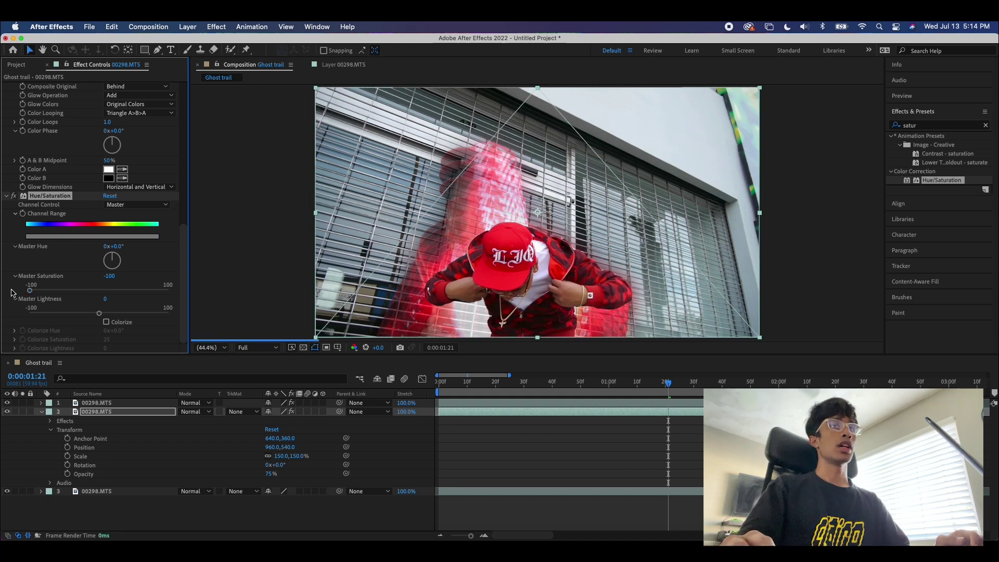
{"action": "key", "text": "super+z"}
{"action": "left_click", "coordinate": [106, 323]}
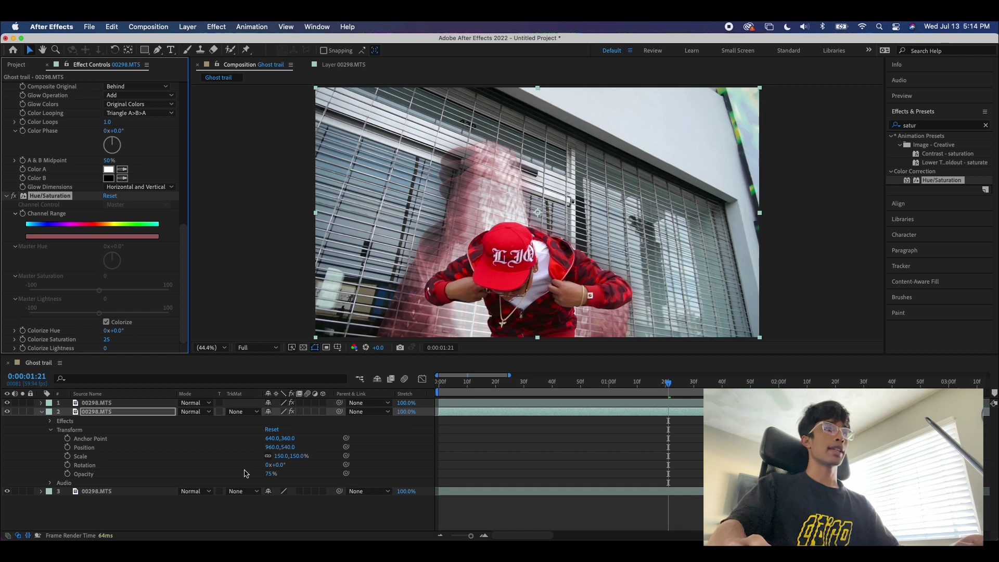
Step: Restore the echo layer's opacity to 100%
{"action": "left_click_drag", "start_coordinate": [272, 473], "coordinate": [330, 473]}
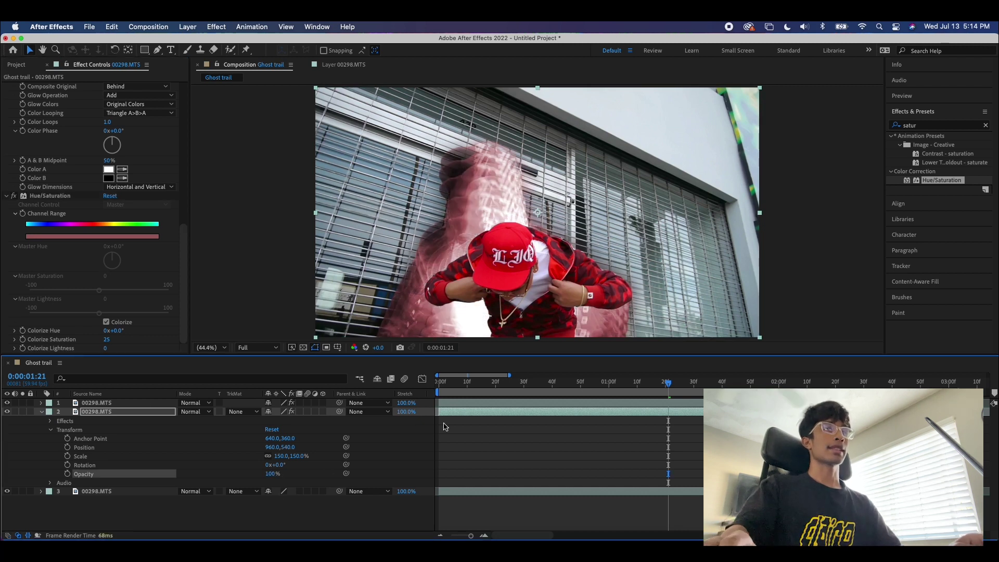
{"action": "scroll", "coordinate": [104, 224], "scroll_direction": "up", "scroll_amount": 5}
{"action": "left_click", "coordinate": [37, 222]}
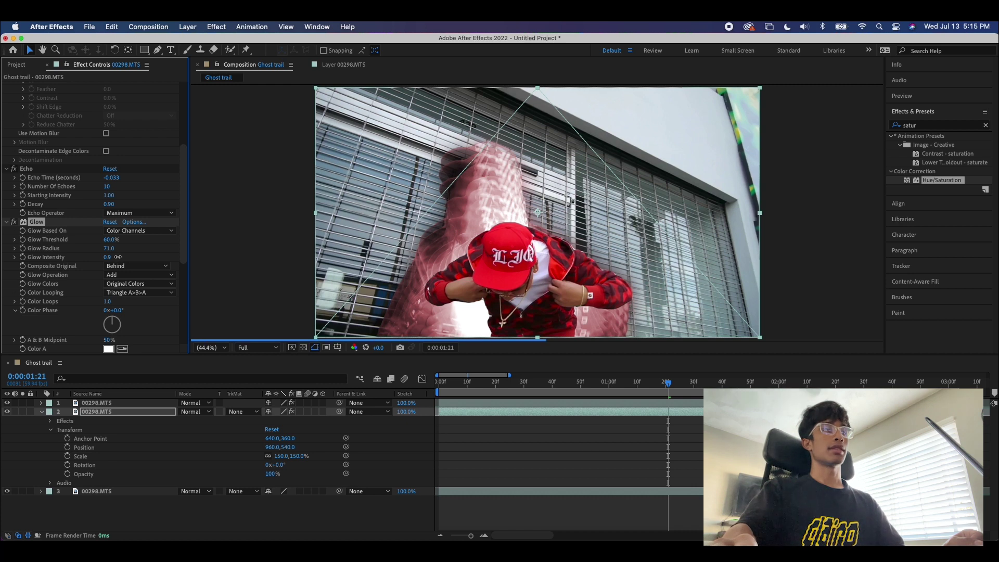
Step: Raise Glow Intensity from 0.9 to 1.2 and check the trail on a later frame
{"action": "left_click_drag", "start_coordinate": [117, 257], "coordinate": [122, 256]}
{"action": "left_click", "coordinate": [686, 383]}
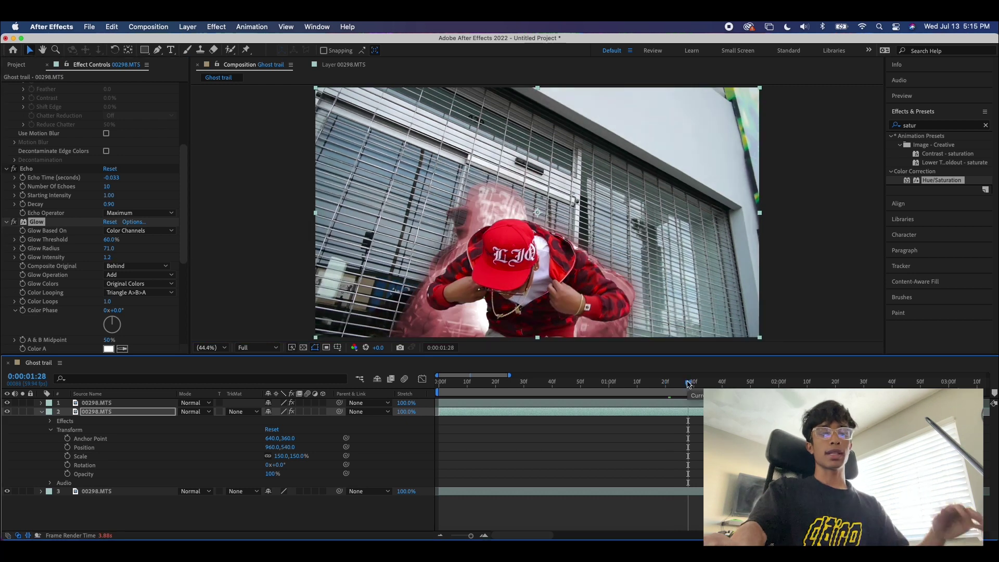